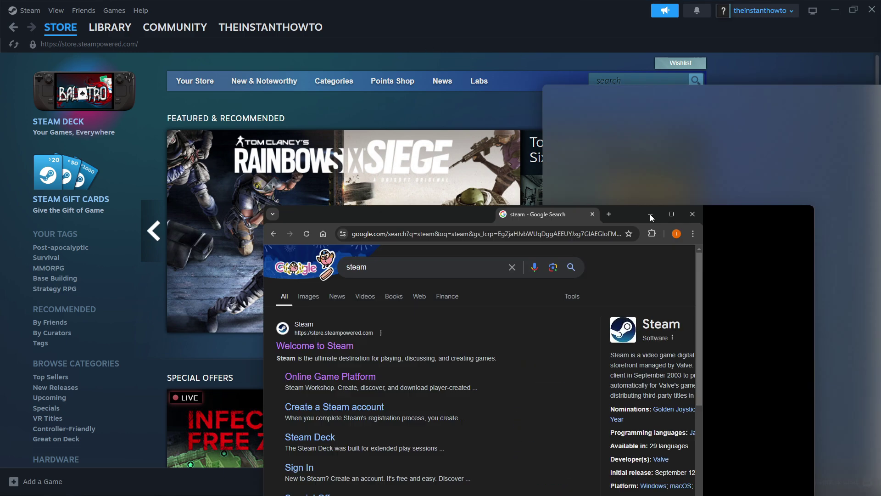
Reposition and widen the browser window so the Steam search results are fully readable.
{"action": "left_click_drag", "start_coordinate": [574, 212], "coordinate": [546, 23]}
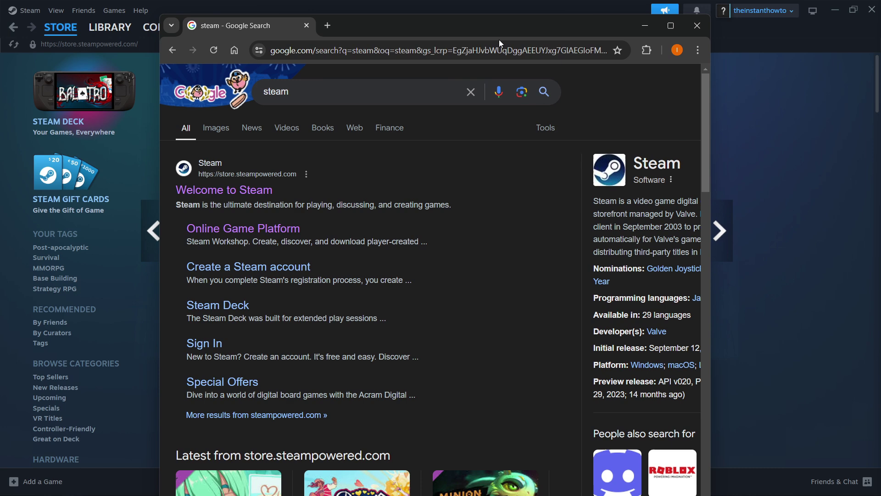
{"action": "left_click_drag", "start_coordinate": [712, 143], "coordinate": [850, 146]}
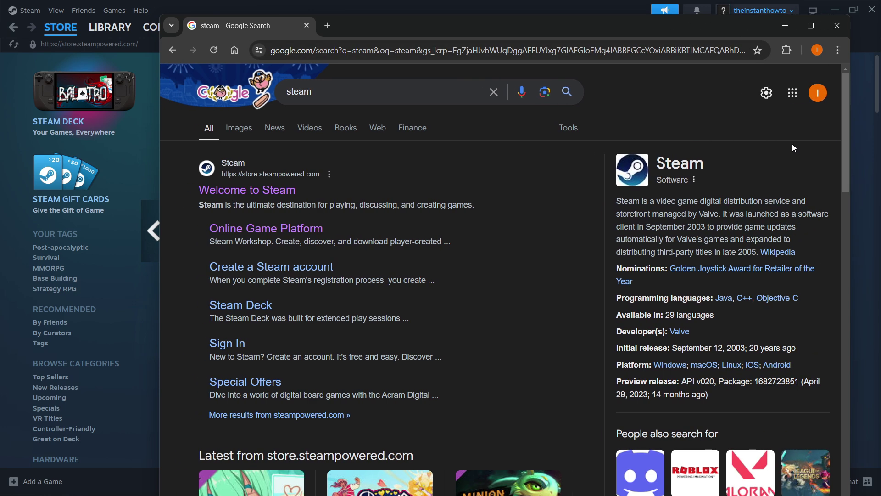
{"action": "left_click_drag", "start_coordinate": [548, 30], "coordinate": [493, 33]}
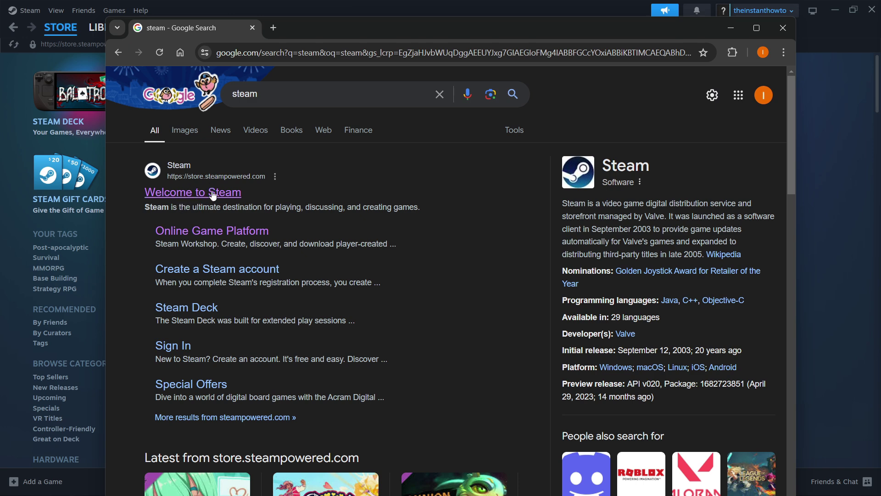
Open the official Steam website from the search results and download the Windows Steam installer.
{"action": "left_click", "coordinate": [198, 197]}
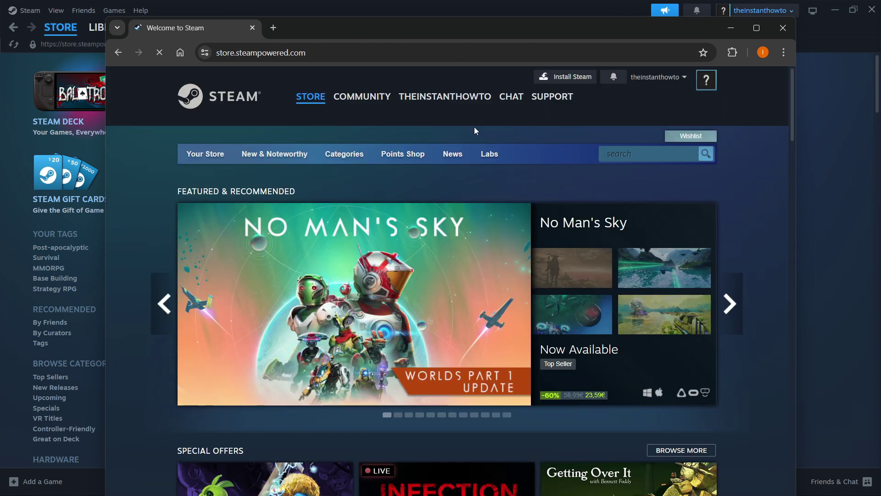
{"action": "left_click", "coordinate": [568, 82]}
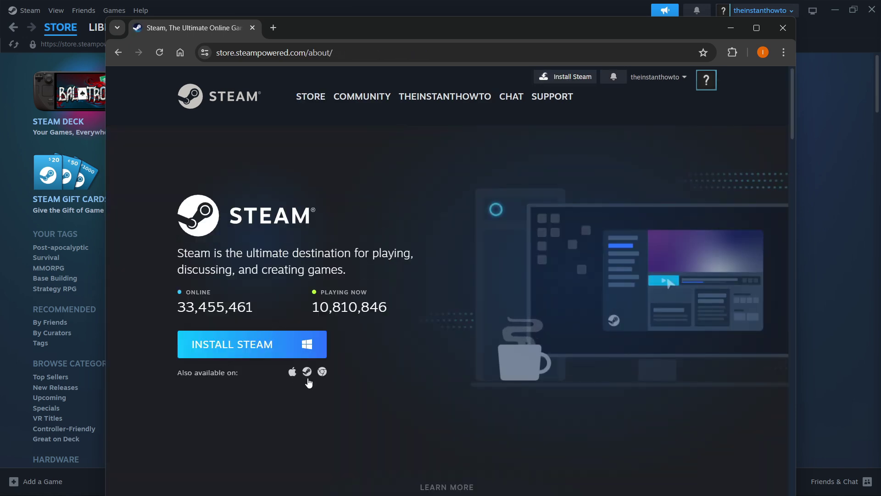
{"action": "left_click", "coordinate": [291, 347]}
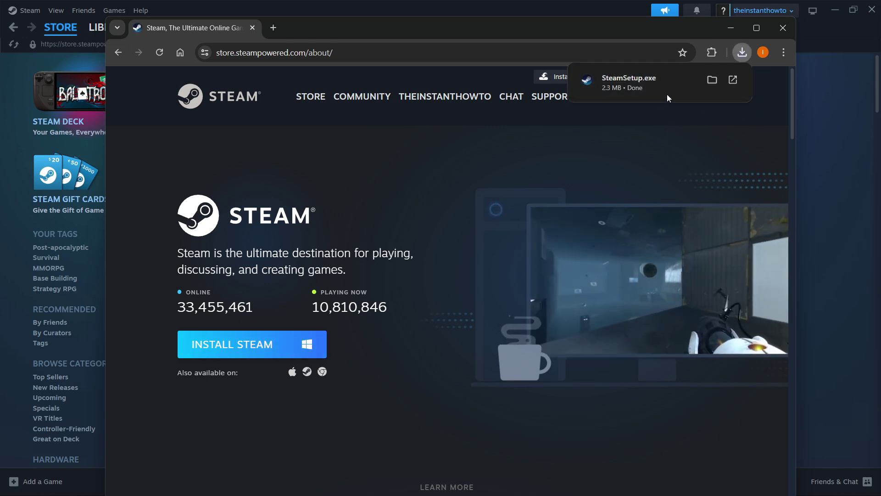
Launch SteamSetup.exe, keep English as the language, and proceed to the install location, highlighting the destination folder path.
{"action": "left_click", "coordinate": [627, 84]}
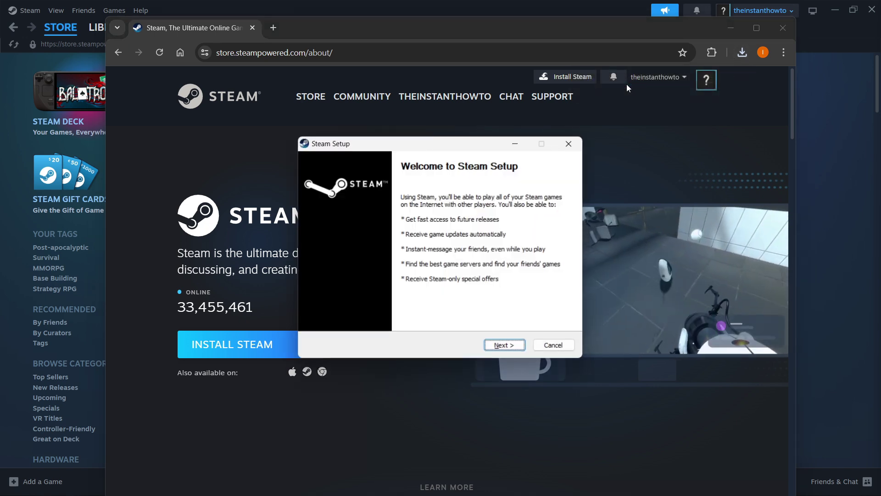
{"action": "left_click_drag", "start_coordinate": [477, 140], "coordinate": [473, 131]}
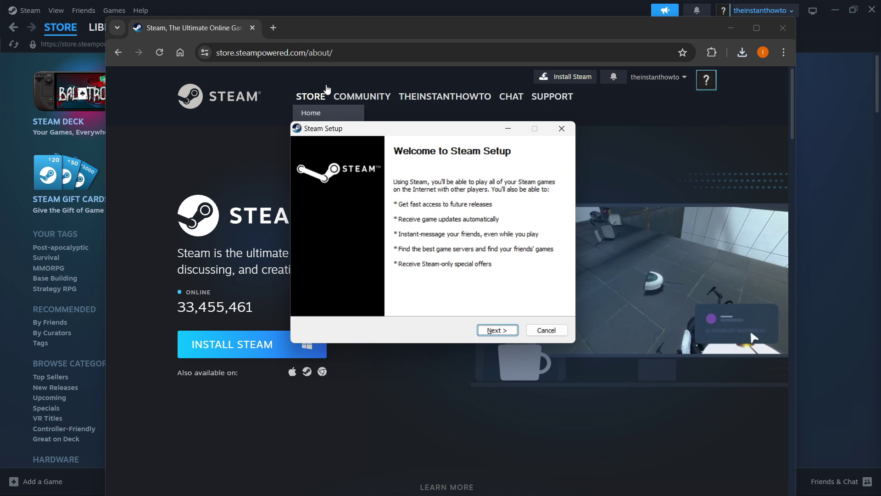
{"action": "left_click", "coordinate": [504, 332]}
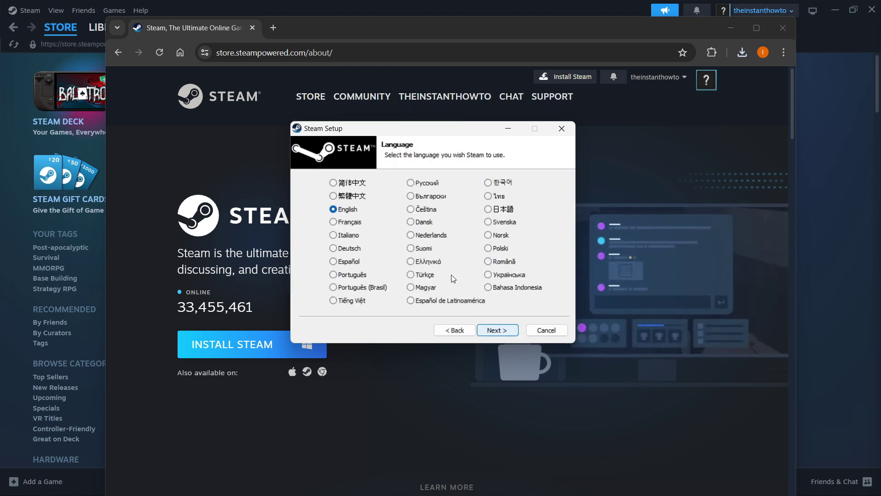
{"action": "left_click", "coordinate": [510, 332]}
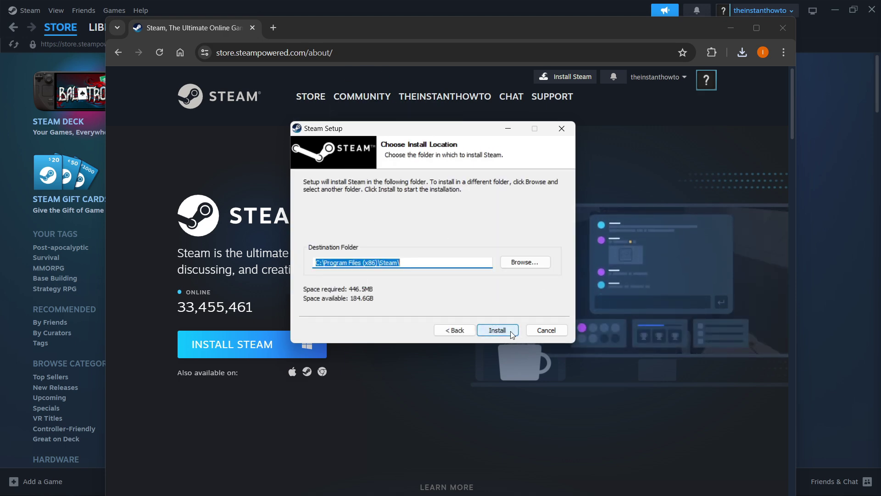
{"action": "left_click", "coordinate": [399, 262]}
{"action": "left_click_drag", "start_coordinate": [400, 262], "coordinate": [315, 262]}
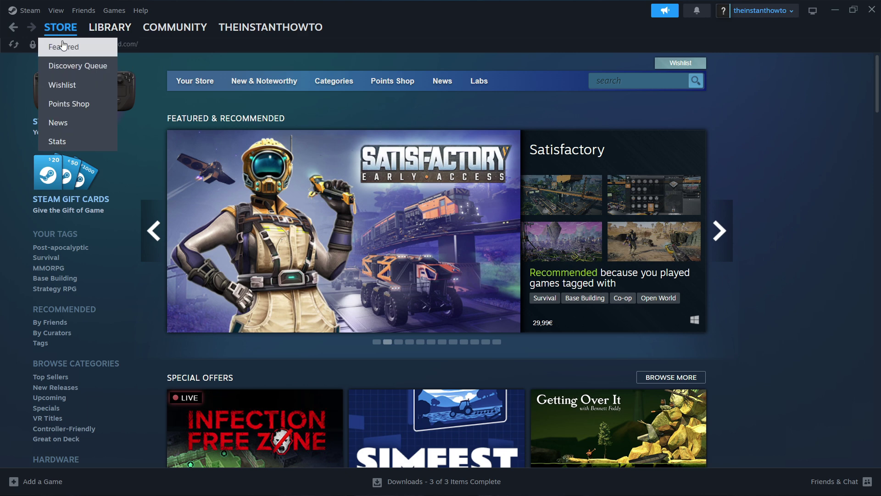
Search the Steam store's featured page for "test drive" and open the Test Drive Unlimited Solar Crown page.
{"action": "left_click", "coordinate": [62, 45]}
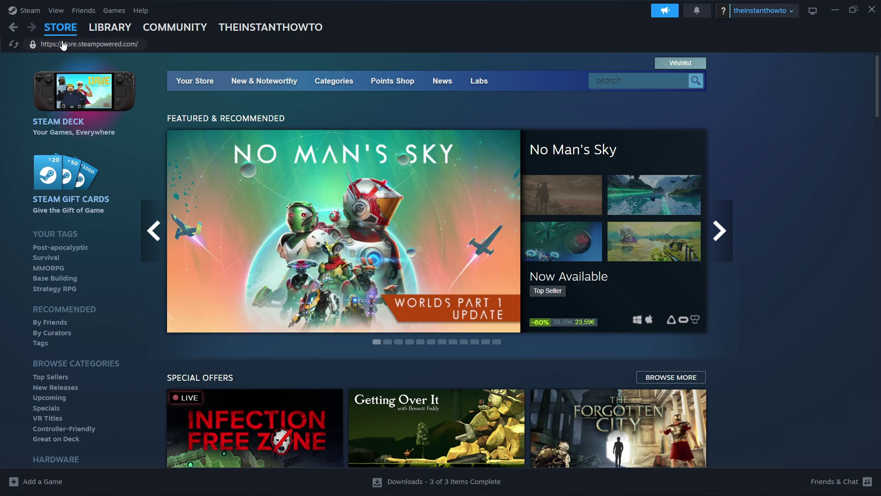
{"action": "left_click", "coordinate": [621, 80]}
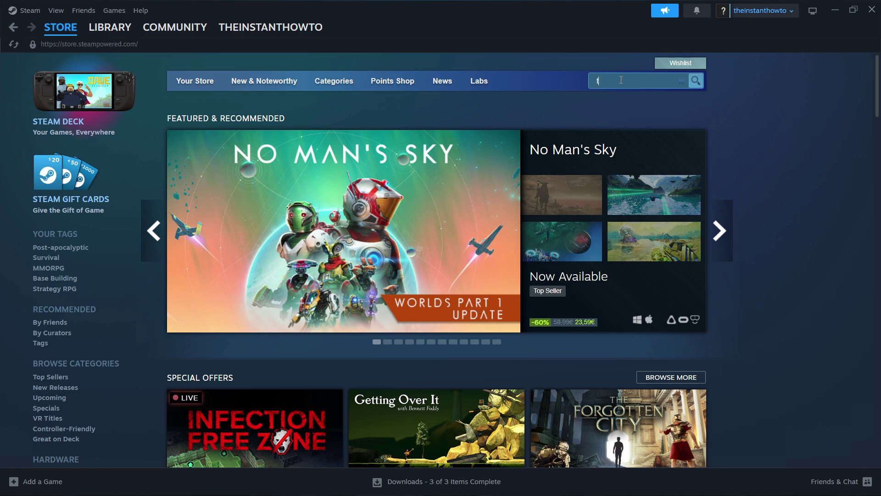
{"action": "type", "text": "test drive"}
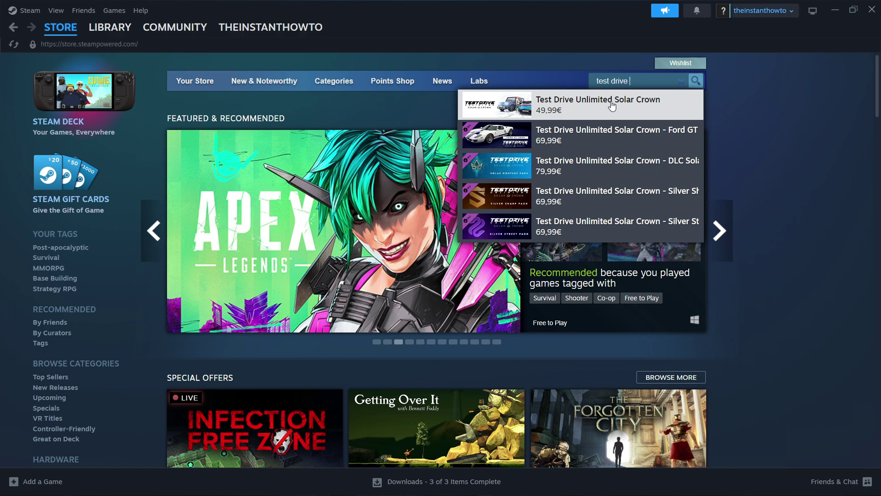
{"action": "left_click", "coordinate": [615, 102]}
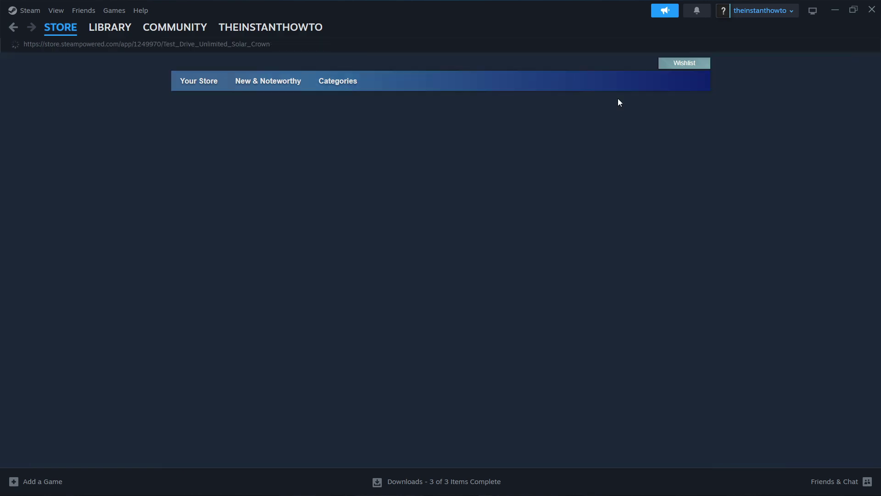
Add the standard Test Drive Unlimited Solar Crown pre-purchase to the cart and view the cart.
{"action": "scroll", "coordinate": [132, 212], "scroll_direction": "down", "scroll_amount": 7}
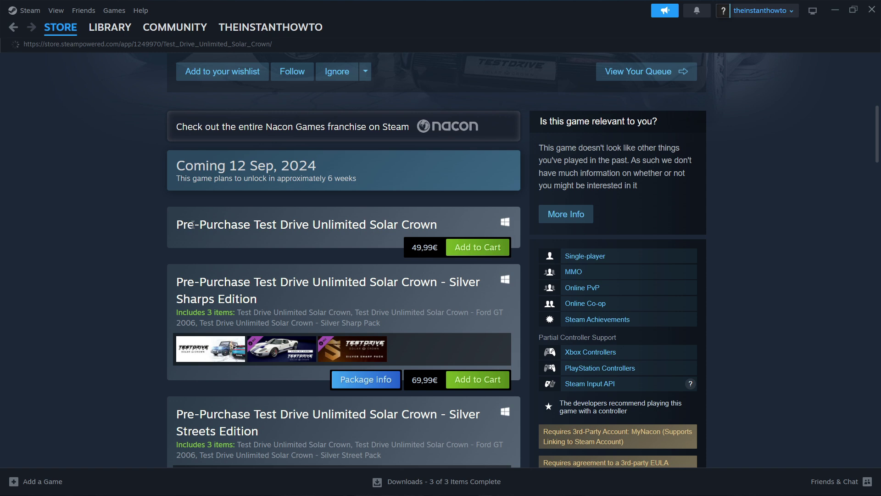
{"action": "left_click", "coordinate": [497, 251]}
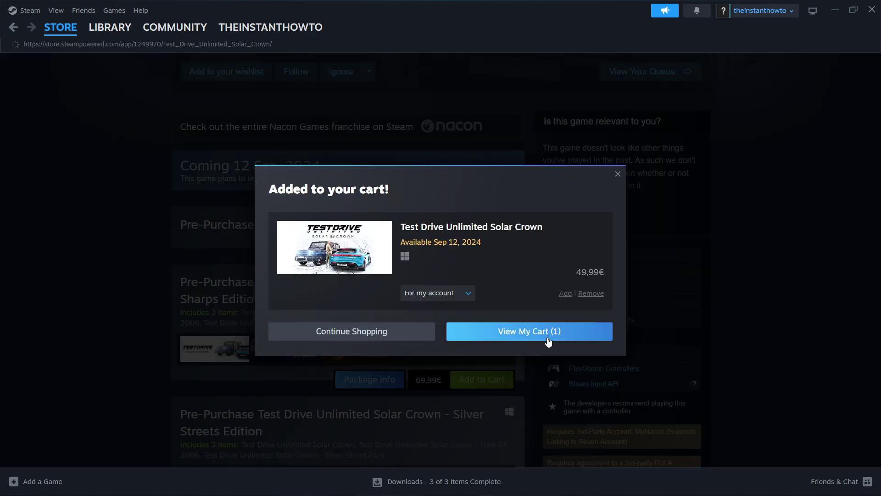
{"action": "left_click", "coordinate": [528, 338]}
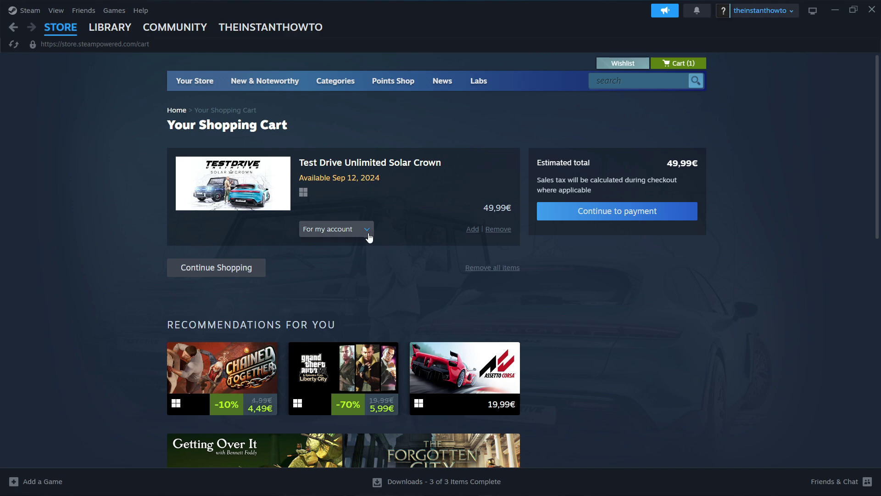
Review the purchase recipient options and the game's availability date, and assign the cart item to "For my account".
{"action": "left_click", "coordinate": [370, 237]}
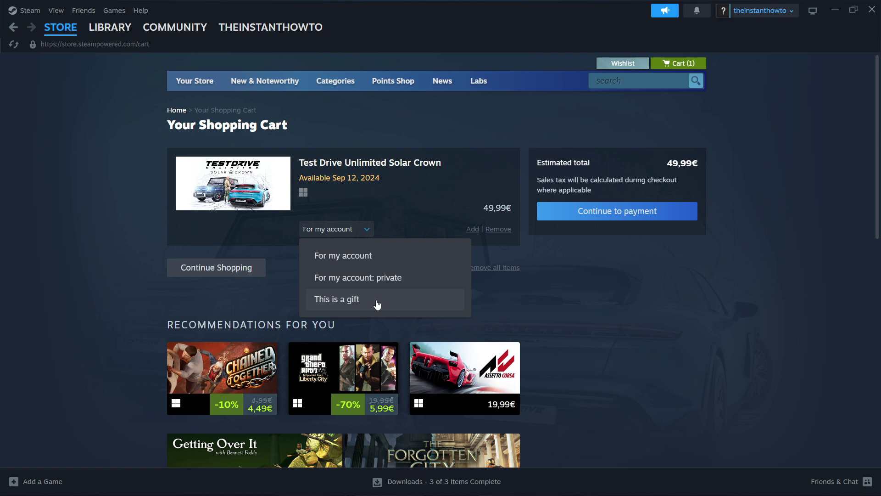
{"action": "left_click", "coordinate": [432, 185]}
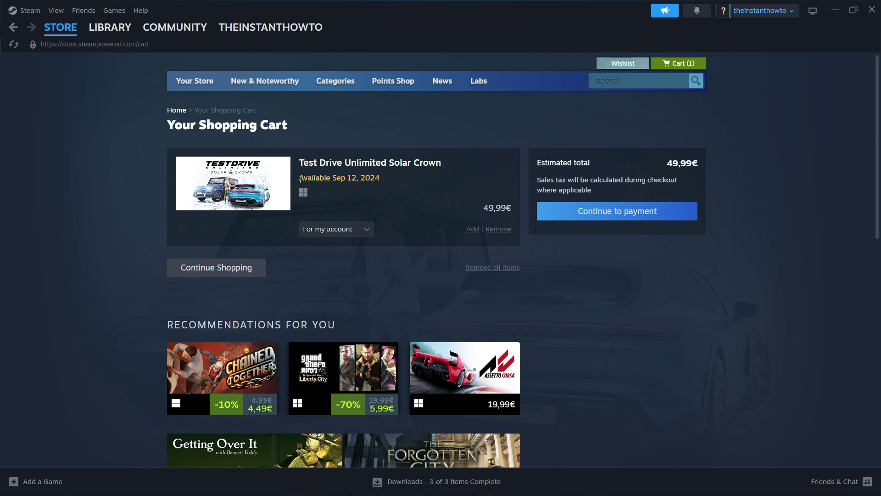
{"action": "left_click_drag", "start_coordinate": [300, 180], "coordinate": [395, 177]}
{"action": "left_click", "coordinate": [408, 174]}
{"action": "left_click", "coordinate": [356, 230]}
{"action": "left_click", "coordinate": [359, 259]}
Continue to payment and choose PayPal as the payment method.
{"action": "left_click", "coordinate": [629, 218]}
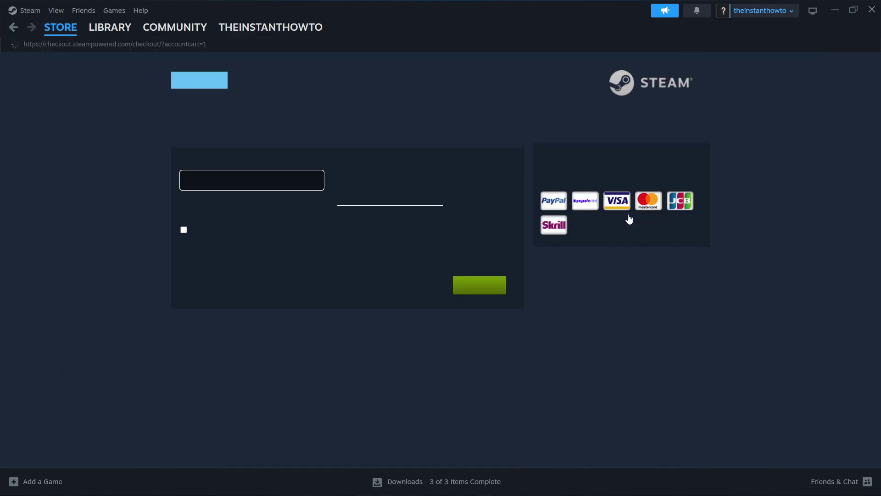
{"action": "left_click", "coordinate": [275, 193]}
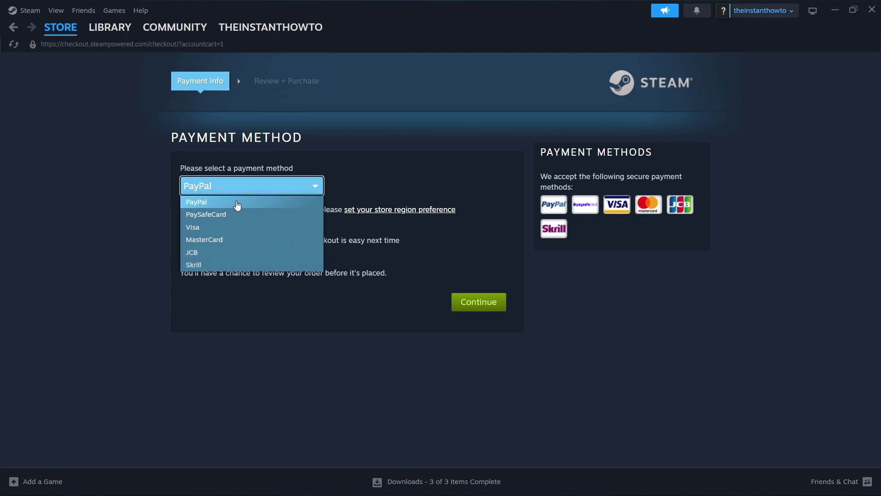
{"action": "left_click", "coordinate": [197, 202]}
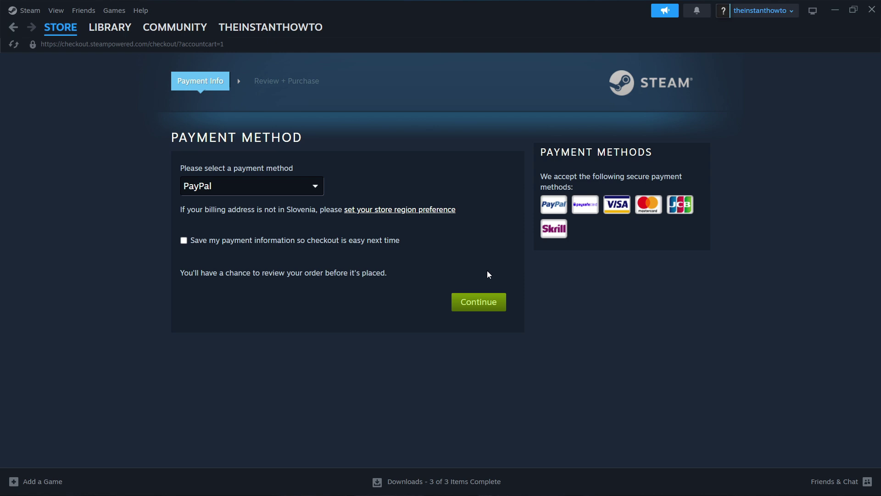
View Call of Duty's install options in the library, dismiss them, and open Once Human's library page.
{"action": "left_click", "coordinate": [119, 26]}
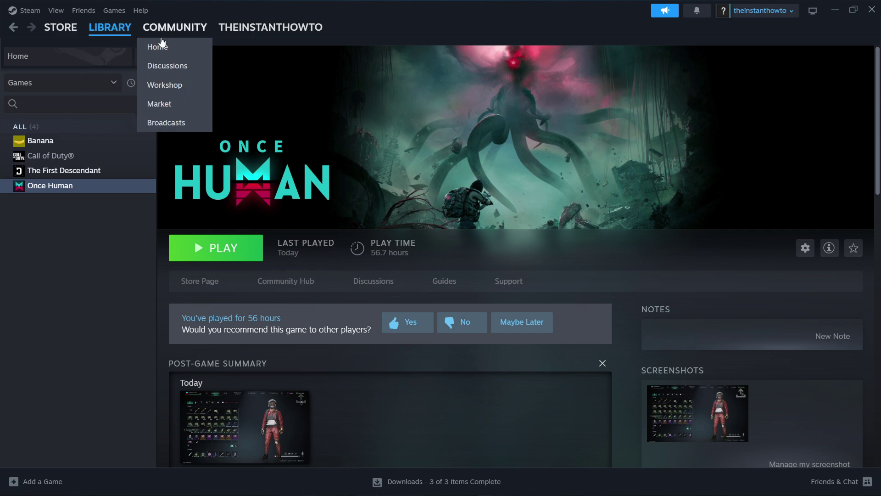
{"action": "left_click", "coordinate": [67, 156]}
{"action": "left_click", "coordinate": [213, 245]}
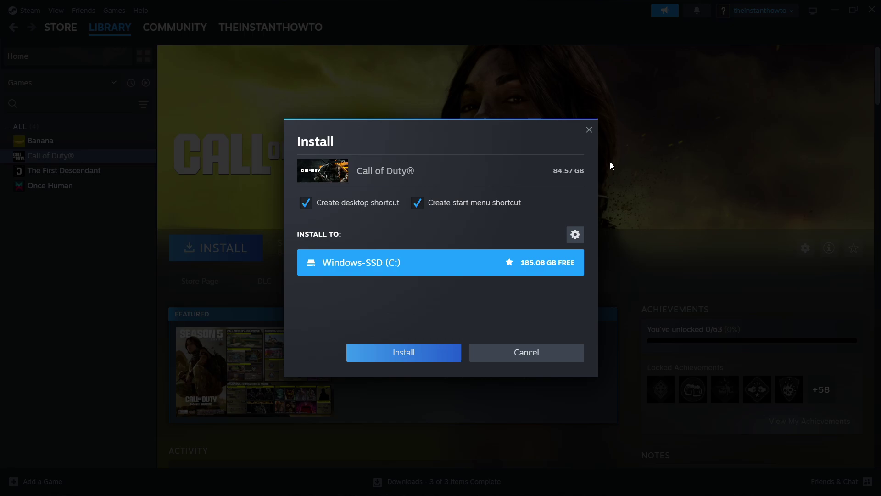
{"action": "left_click", "coordinate": [589, 130]}
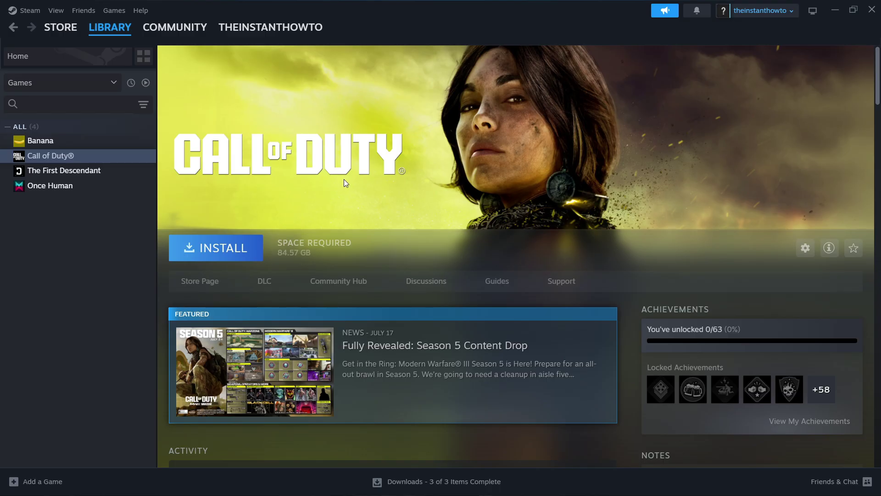
{"action": "left_click", "coordinate": [99, 186]}
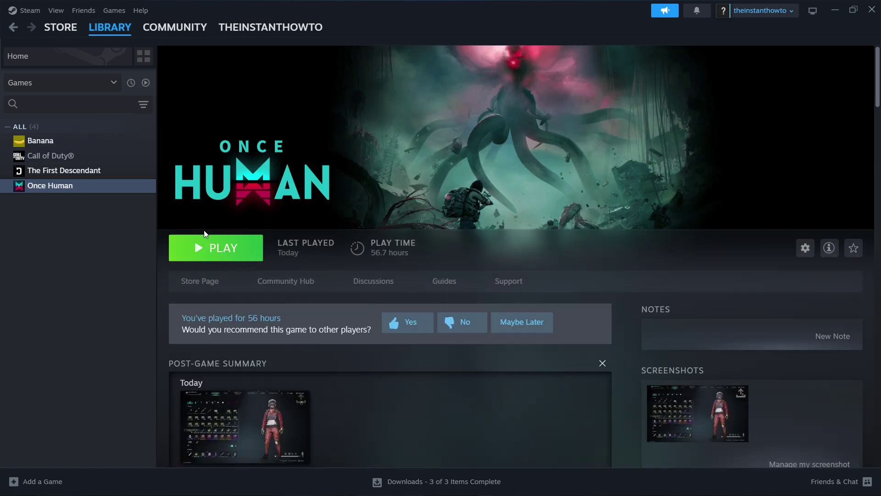